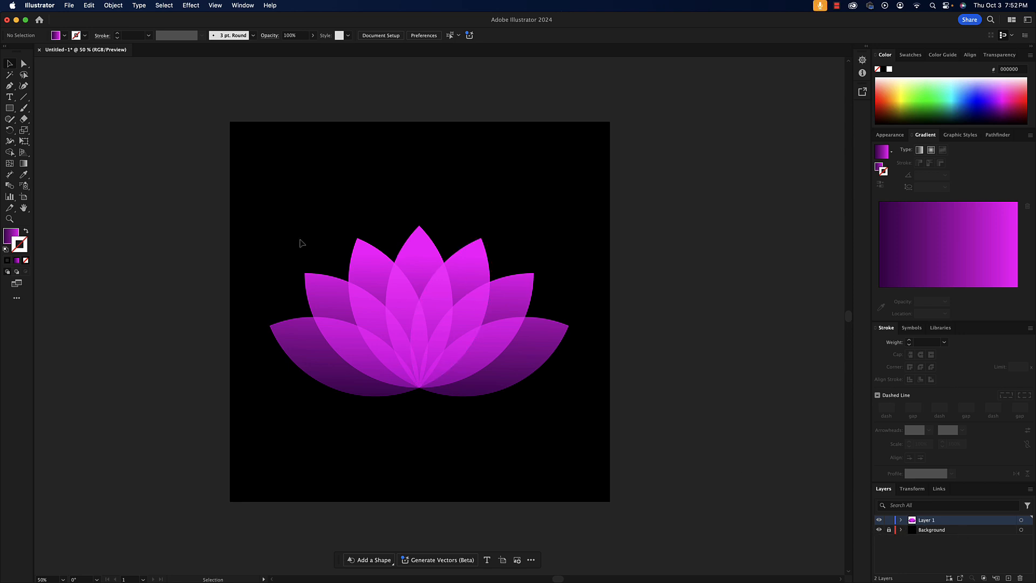
- Delete the existing lotus artwork from the artboard and hide the Background layer
{"action": "left_click_drag", "start_coordinate": [266, 213], "coordinate": [590, 450]}
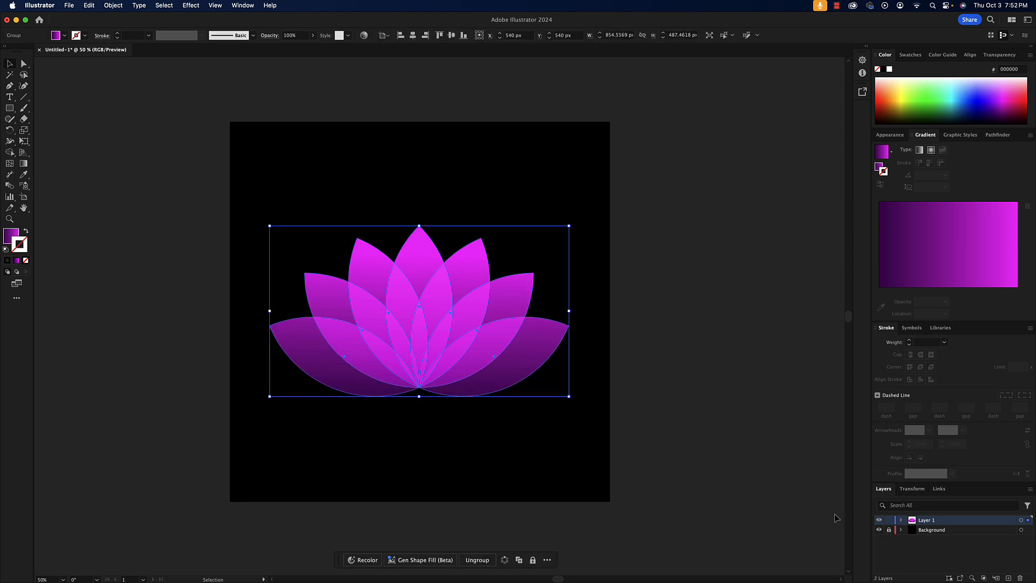
{"action": "key", "text": "Delete"}
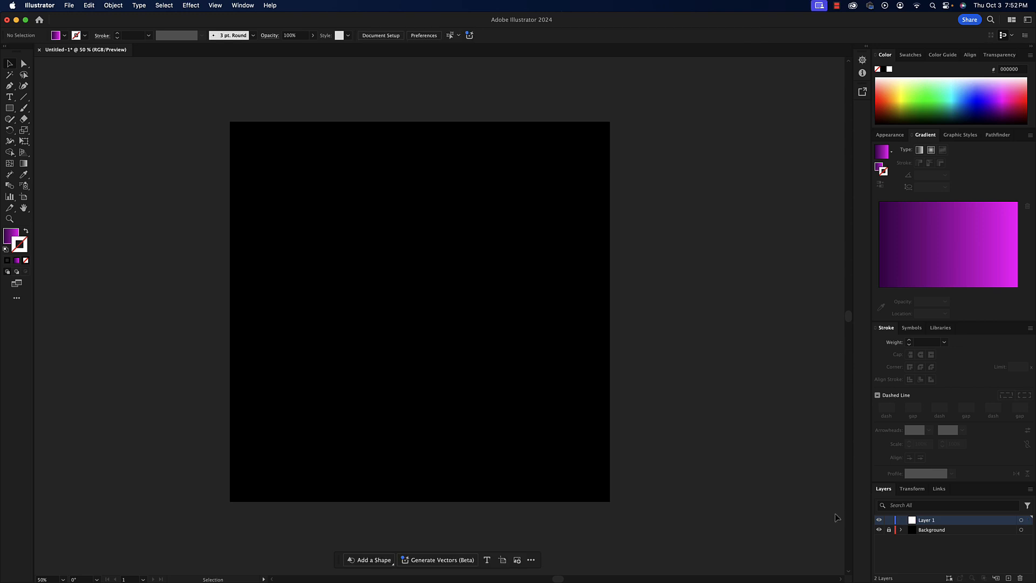
{"action": "left_click", "coordinate": [878, 530]}
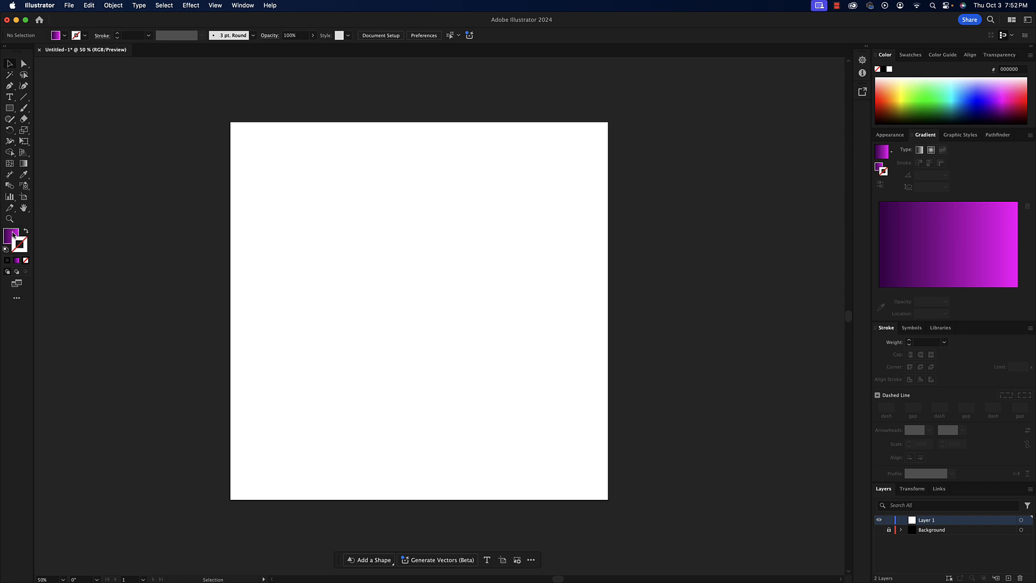
- Reset the fill and stroke to their defaults, then set the fill to none while keeping the black 1 pt stroke
{"action": "left_click", "coordinate": [6, 249]}
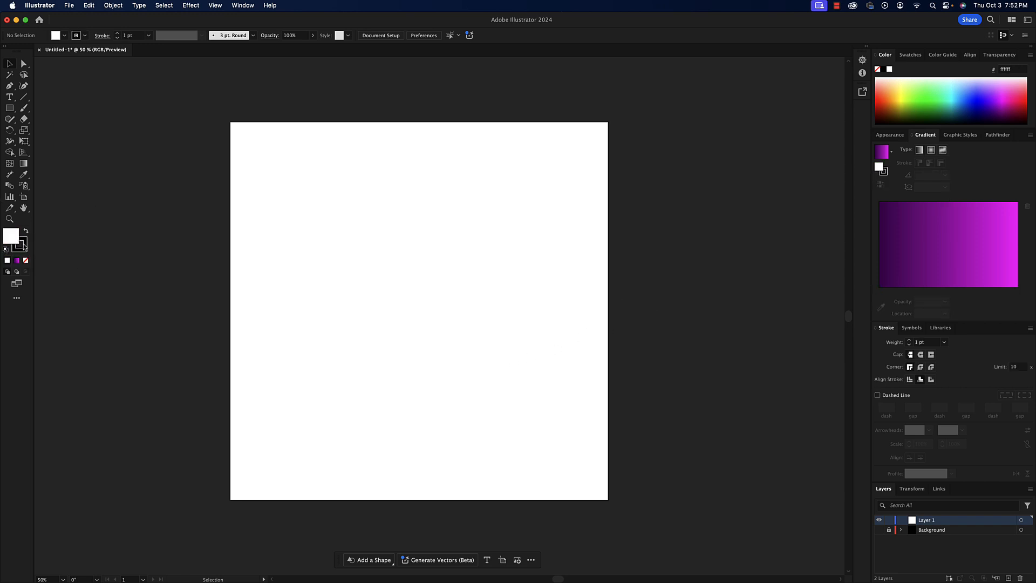
{"action": "left_click", "coordinate": [21, 245]}
{"action": "left_click", "coordinate": [10, 237]}
{"action": "left_click", "coordinate": [27, 262]}
{"action": "left_click", "coordinate": [25, 248]}
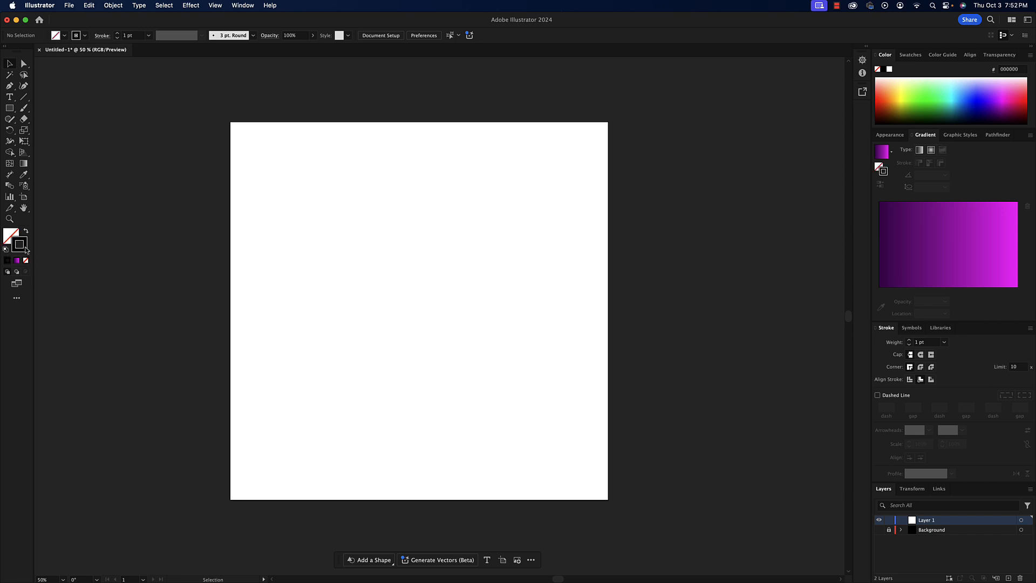
- Draw a square about 358 px wide with the Rectangle tool and move it slightly up and left on the artboard
{"action": "left_click", "coordinate": [10, 108]}
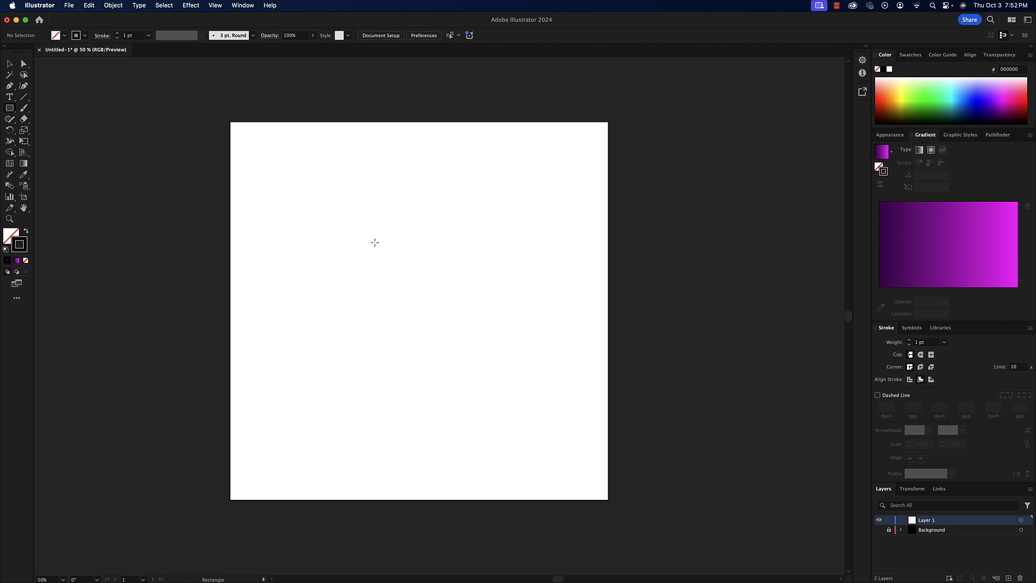
{"action": "left_click_drag", "start_coordinate": [372, 232], "coordinate": [497, 356]}
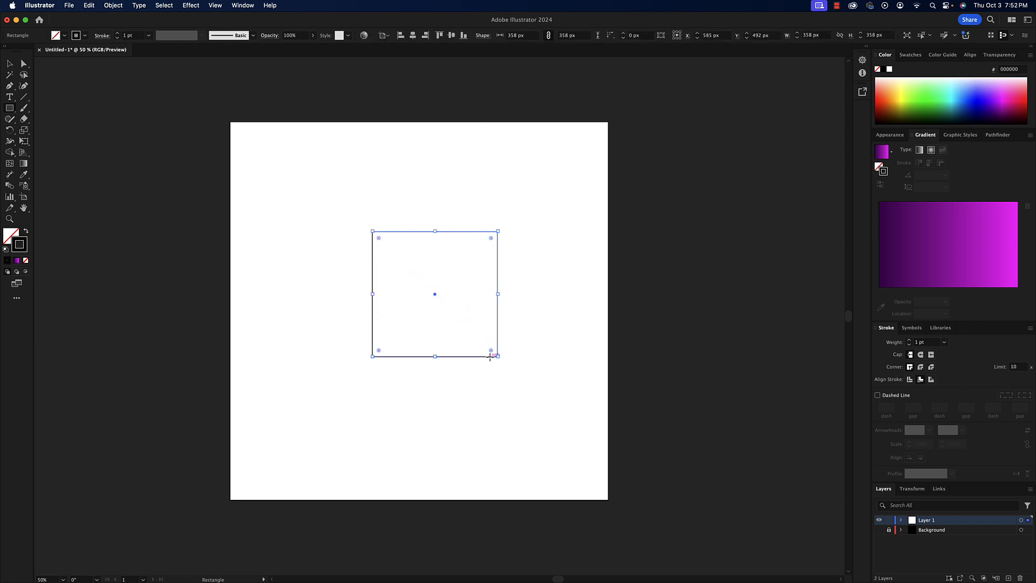
{"action": "left_click", "coordinate": [9, 64]}
{"action": "left_click", "coordinate": [473, 186]}
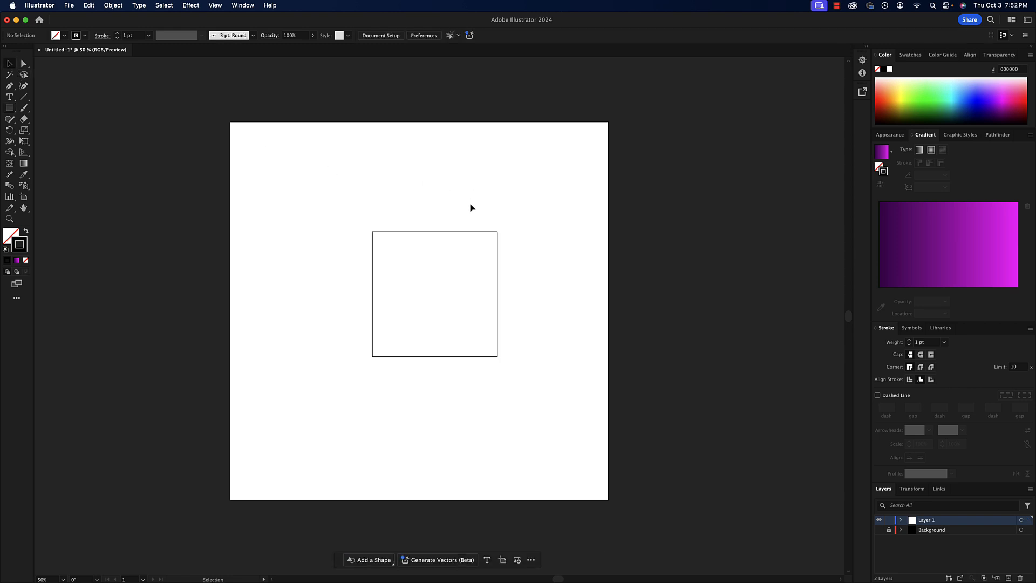
{"action": "left_click_drag", "start_coordinate": [470, 233], "coordinate": [444, 211]}
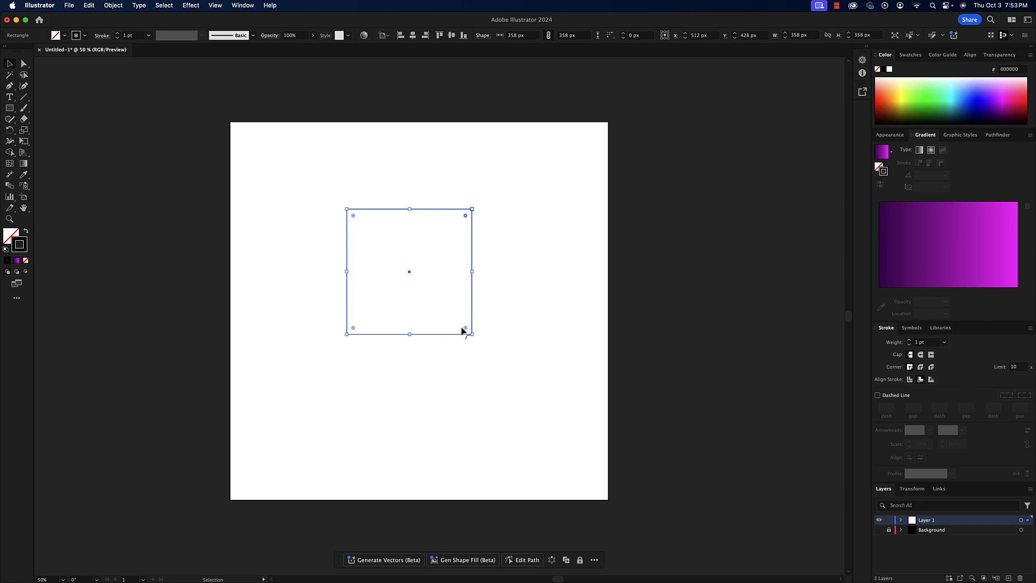
- Fully round the square's upper-right and lower-left corners into a petal, and rotate it 45° upright near the artboard's upper center
{"action": "left_click_drag", "start_coordinate": [466, 215], "coordinate": [275, 339]}
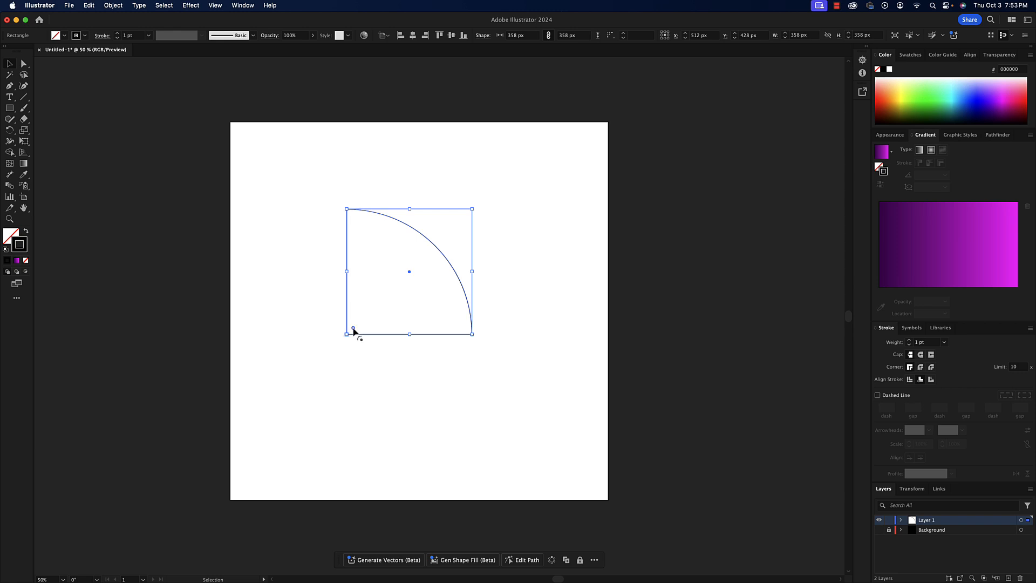
{"action": "left_click_drag", "start_coordinate": [354, 328], "coordinate": [534, 202]}
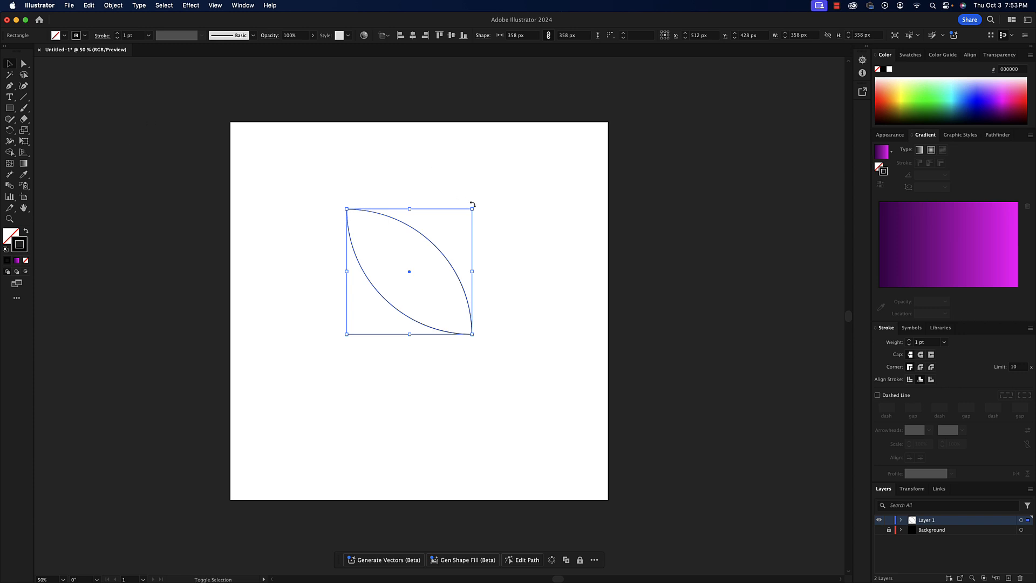
{"action": "left_click_drag", "start_coordinate": [473, 205], "coordinate": [501, 263]}
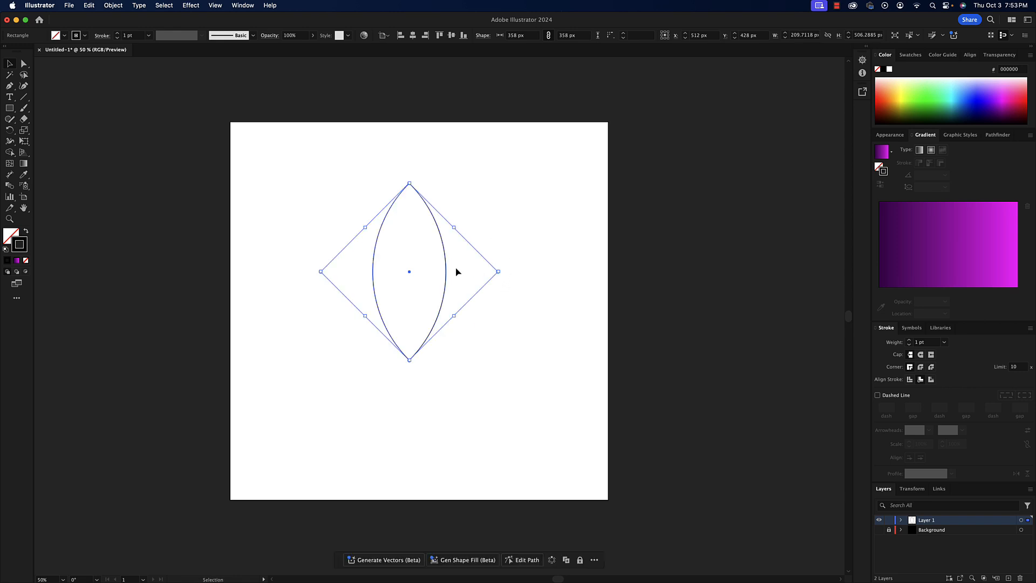
{"action": "left_click_drag", "start_coordinate": [447, 271], "coordinate": [458, 246]}
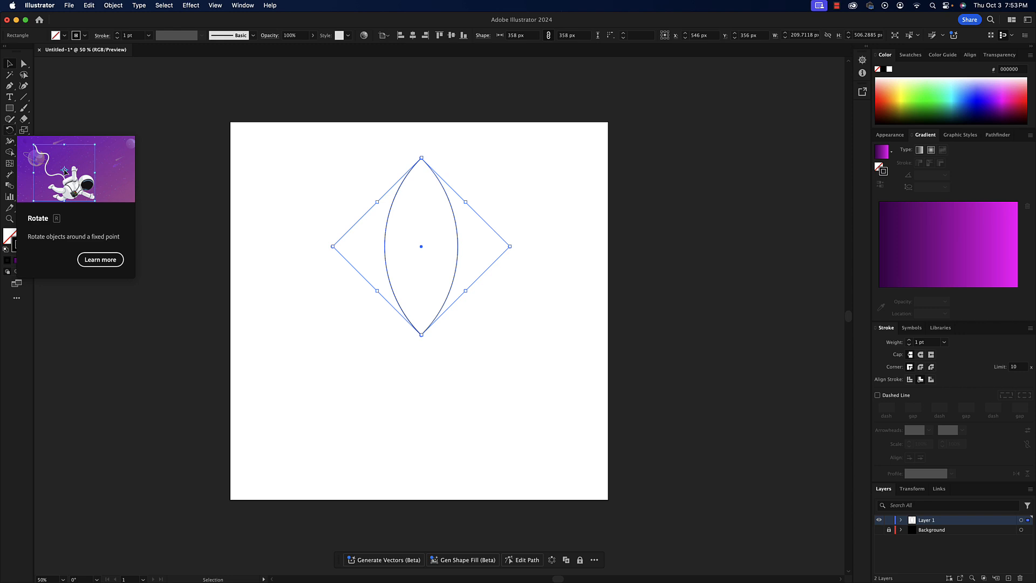
- Create a copy of the petal rotated 22.5° around its bottom anchor point
{"action": "left_click", "coordinate": [8, 132]}
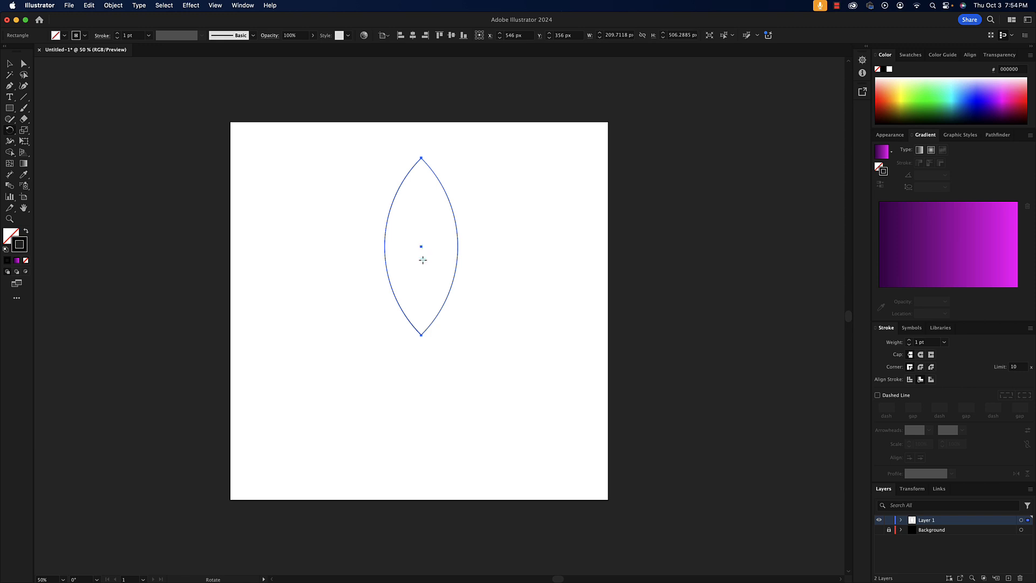
{"action": "left_click", "coordinate": [421, 334]}
{"action": "left_click", "coordinate": [421, 335], "text": "alt"}
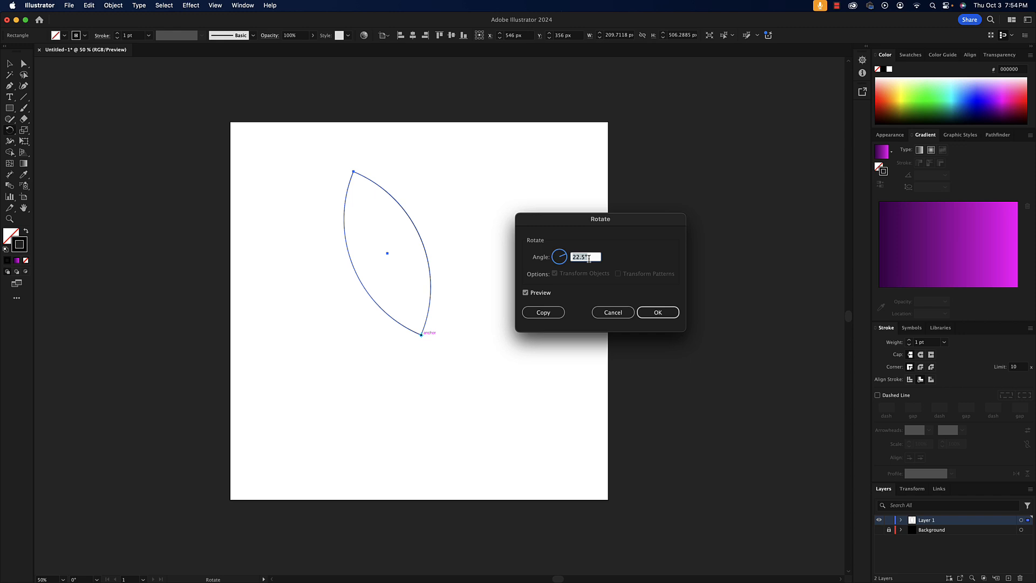
{"action": "left_click", "coordinate": [560, 313]}
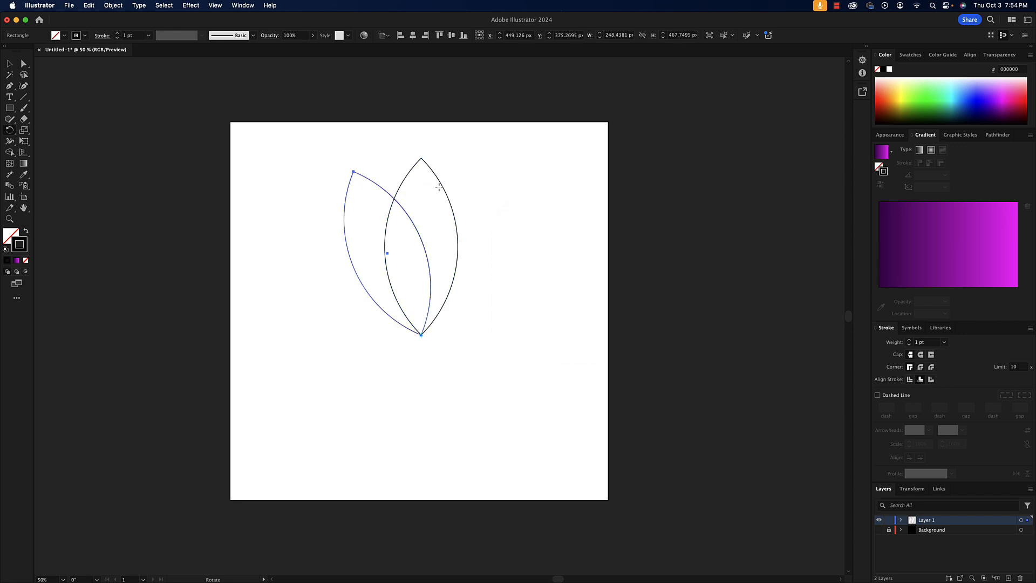
- Repeat the rotated copy until the petals form a full circle, and clear the selection
{"action": "key", "text": "super+d"}
{"action": "key", "text": "super+d"}
{"action": "key", "text": "super+d"}
{"action": "key", "text": "super+d"}
{"action": "key", "text": "super+d"}
{"action": "key", "text": "super+d"}
{"action": "key", "text": "super+d"}
{"action": "key", "text": "super+d"}
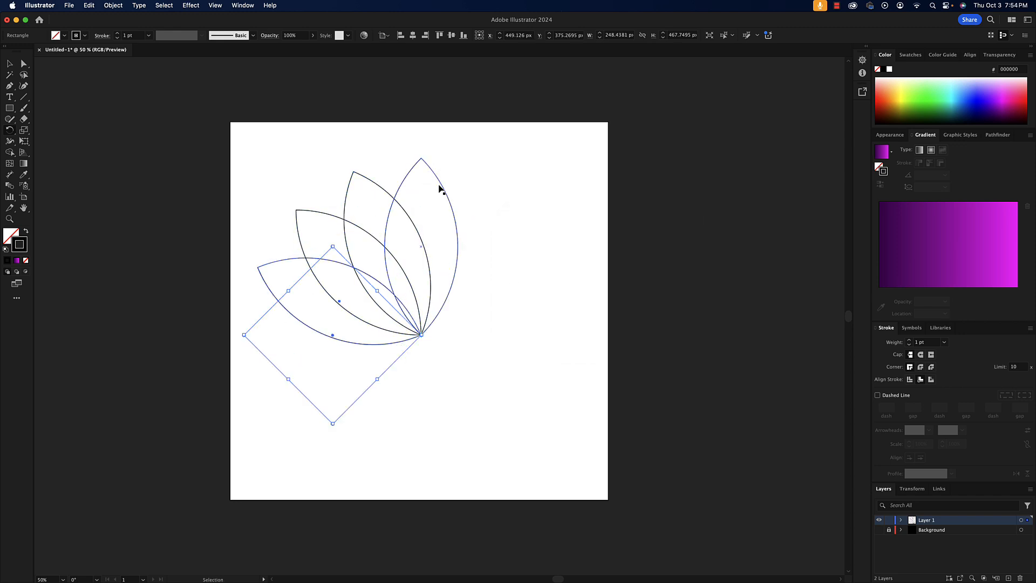
{"action": "key", "text": "super+d"}
{"action": "key", "text": "super+d"}
{"action": "key", "text": "super+d"}
{"action": "key", "text": "super+d"}
{"action": "key", "text": "super+d"}
{"action": "key", "text": "super+d"}
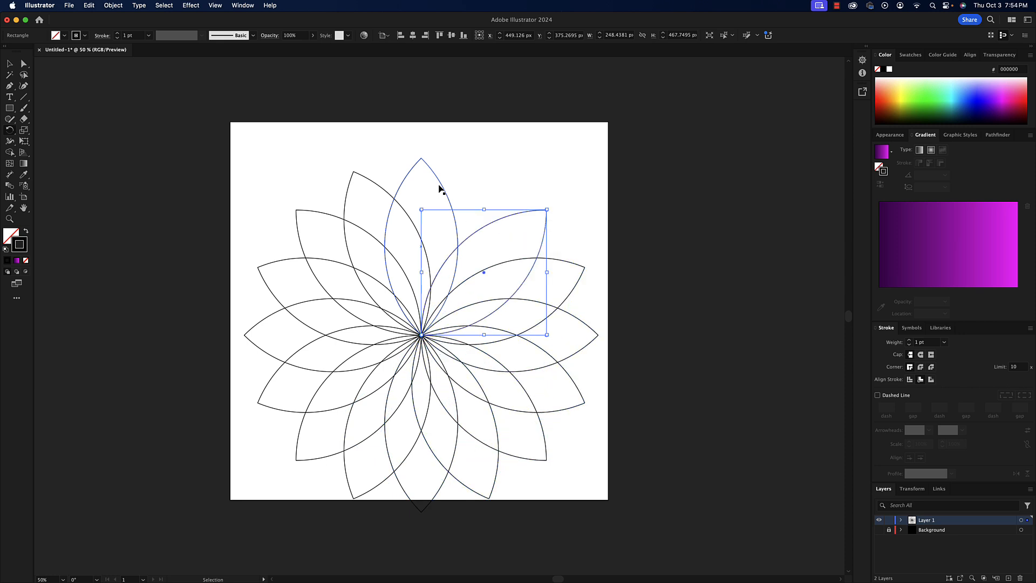
{"action": "left_click", "coordinate": [9, 64]}
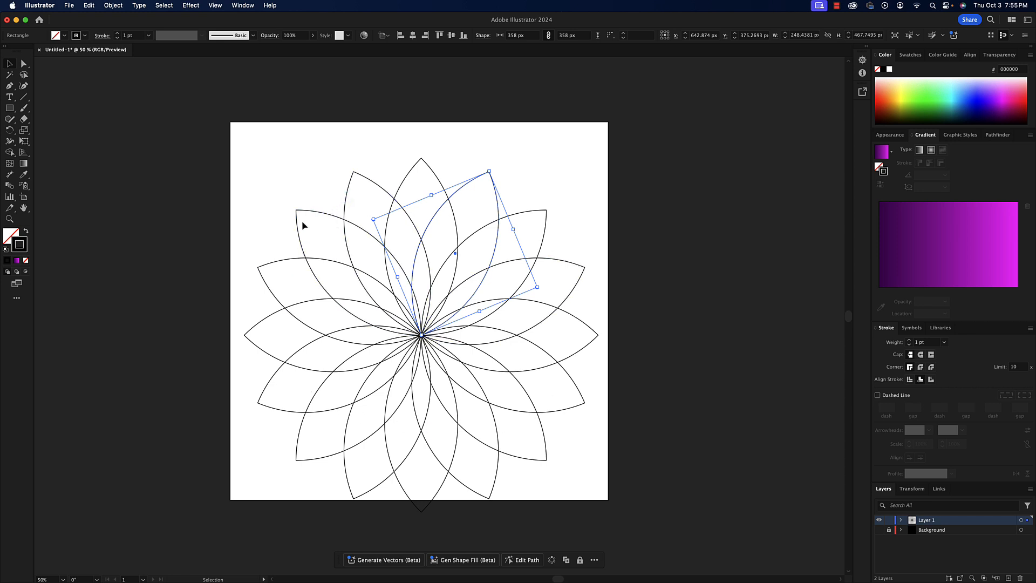
{"action": "left_click", "coordinate": [264, 177]}
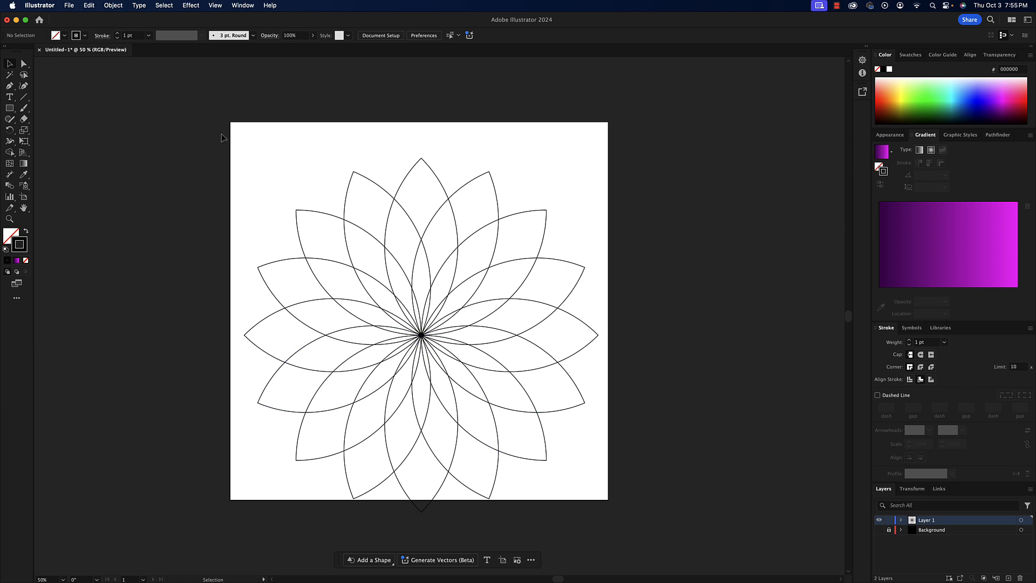
- Cut the seven upper petals of the flower to the clipboard
{"action": "left_click_drag", "start_coordinate": [221, 134], "coordinate": [607, 277]}
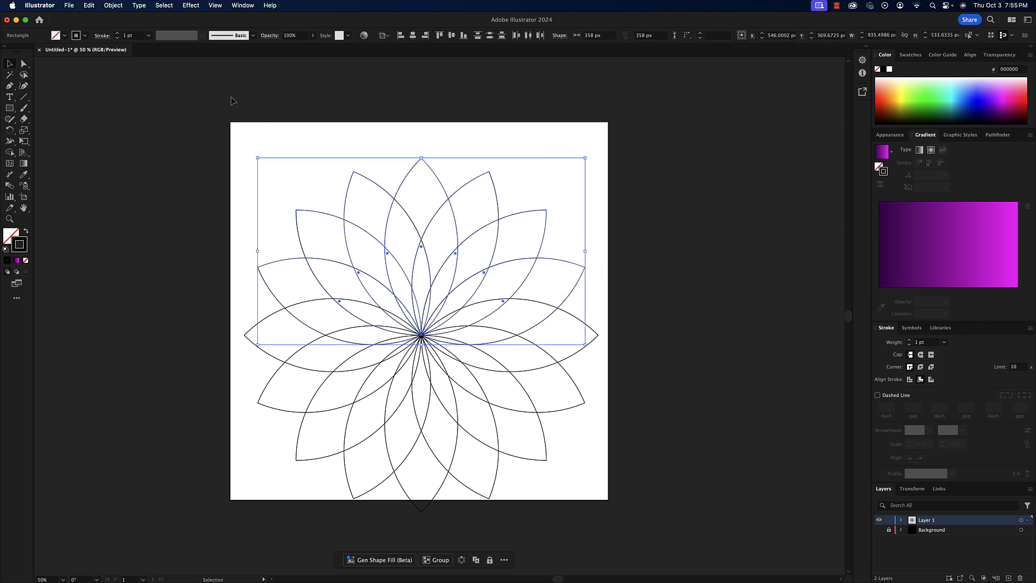
{"action": "left_click", "coordinate": [90, 5]}
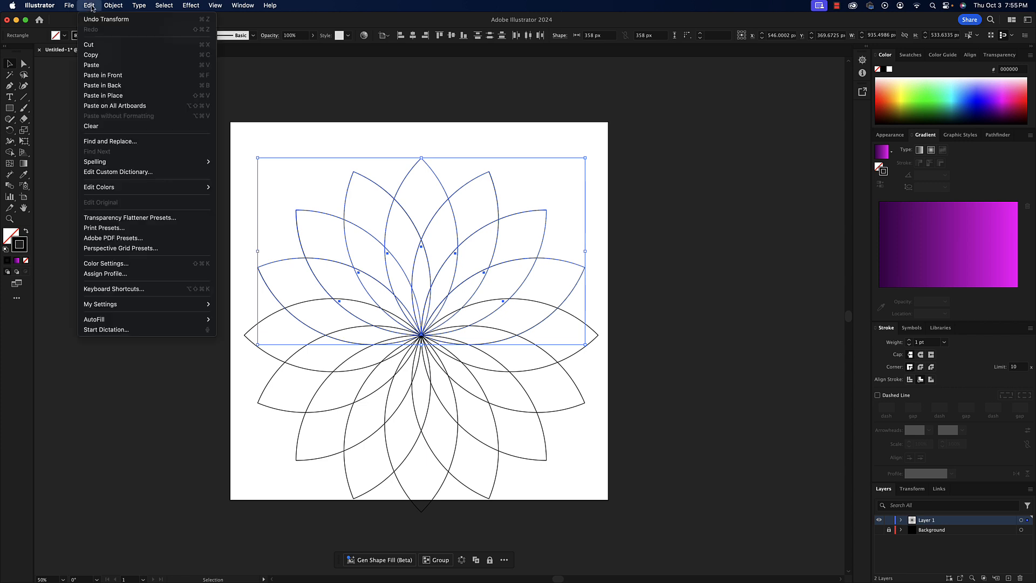
{"action": "left_click", "coordinate": [99, 47]}
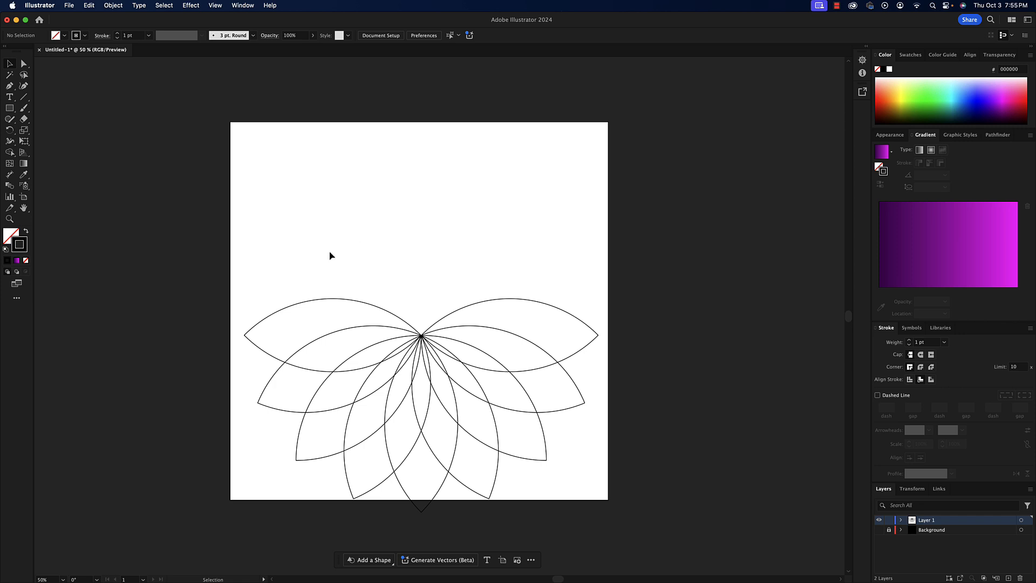
- Delete all the remaining petals and paste the cut petals back with Paste in Front
{"action": "left_click_drag", "start_coordinate": [252, 261], "coordinate": [657, 490]}
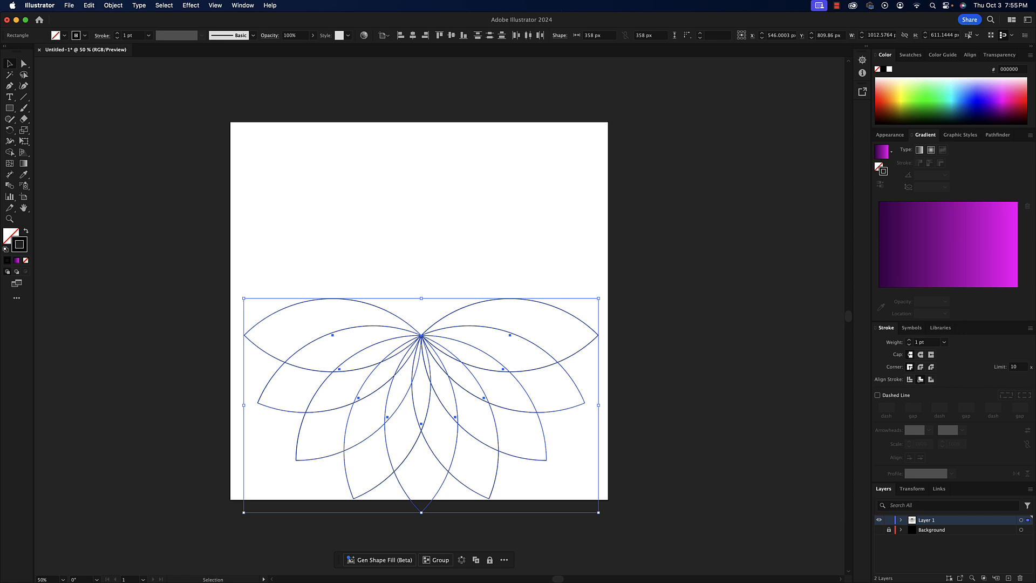
{"action": "key", "text": "Delete"}
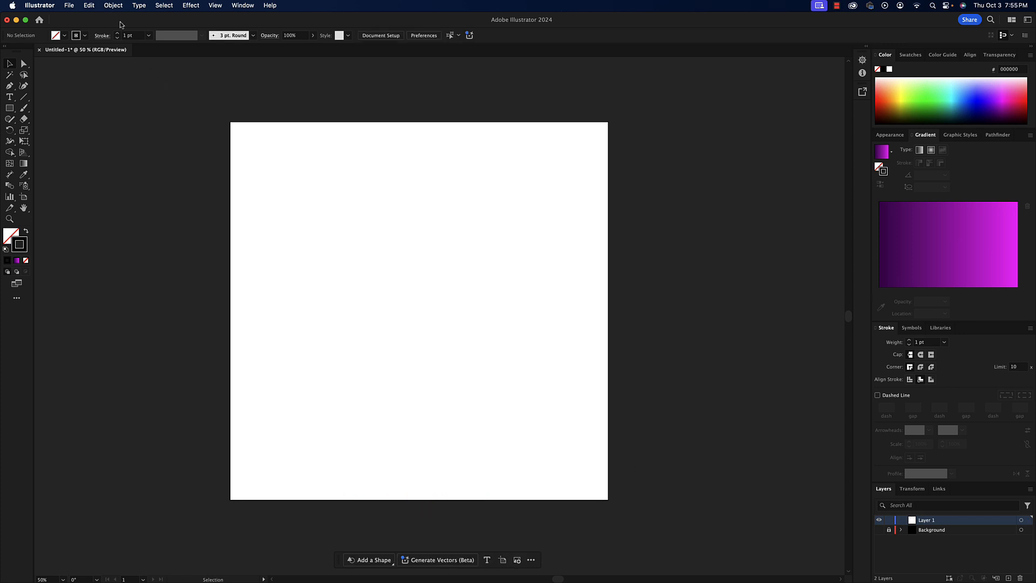
{"action": "left_click", "coordinate": [89, 5]}
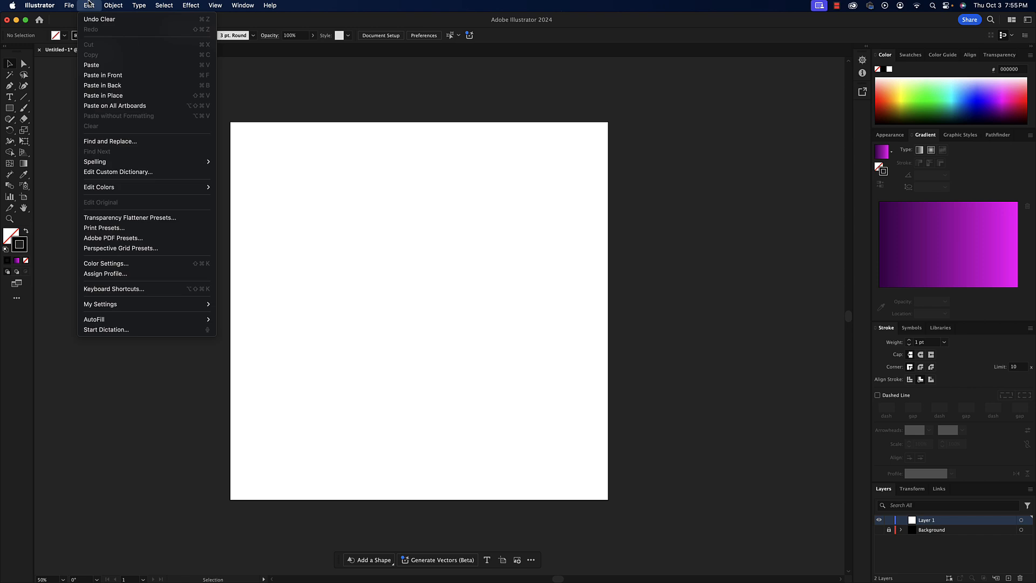
{"action": "left_click", "coordinate": [100, 77]}
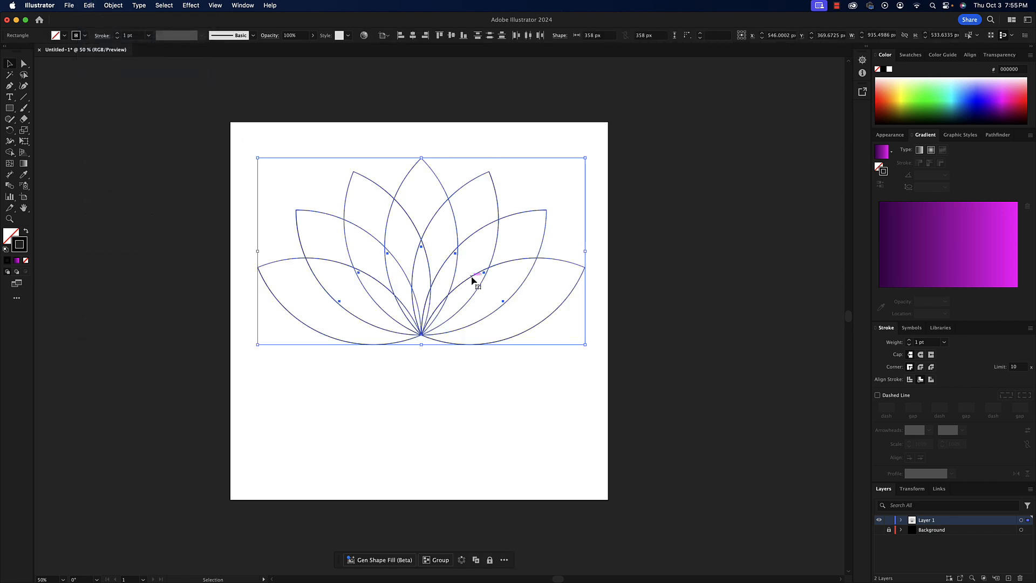
- Nudge the seven selected petals straight down to about Y 460 px
{"action": "key", "text": "Down"}
{"action": "key", "text": "Down"}
{"action": "key", "text": "Down"}
{"action": "key", "text": "Down"}
{"action": "key", "text": "Down"}
{"action": "key", "text": "Down"}
{"action": "key", "text": "Down"}
{"action": "key", "text": "Down"}
{"action": "key", "text": "Down"}
{"action": "key", "text": "Down"}
{"action": "key", "text": "Down"}
{"action": "key", "text": "Down"}
{"action": "key", "text": "Down"}
{"action": "key", "text": "Down"}
{"action": "key", "text": "Down"}
{"action": "key", "text": "Down"}
{"action": "key", "text": "Down"}
{"action": "key", "text": "Down"}
{"action": "key", "text": "Down"}
{"action": "key", "text": "Down"}
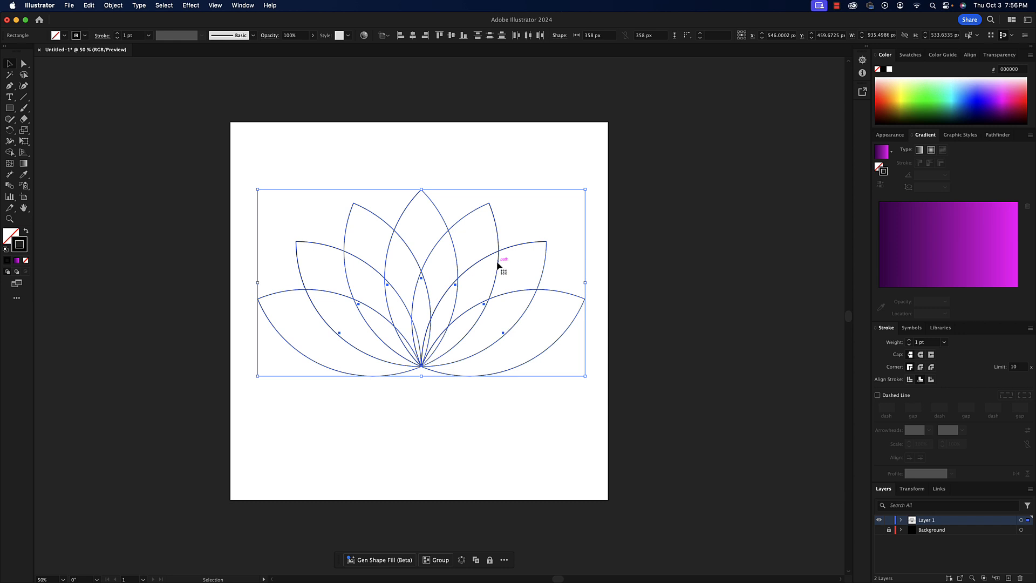
- Remove the petals' stroke and fill them with the dark purple to magenta linear gradient
{"action": "left_click", "coordinate": [25, 261]}
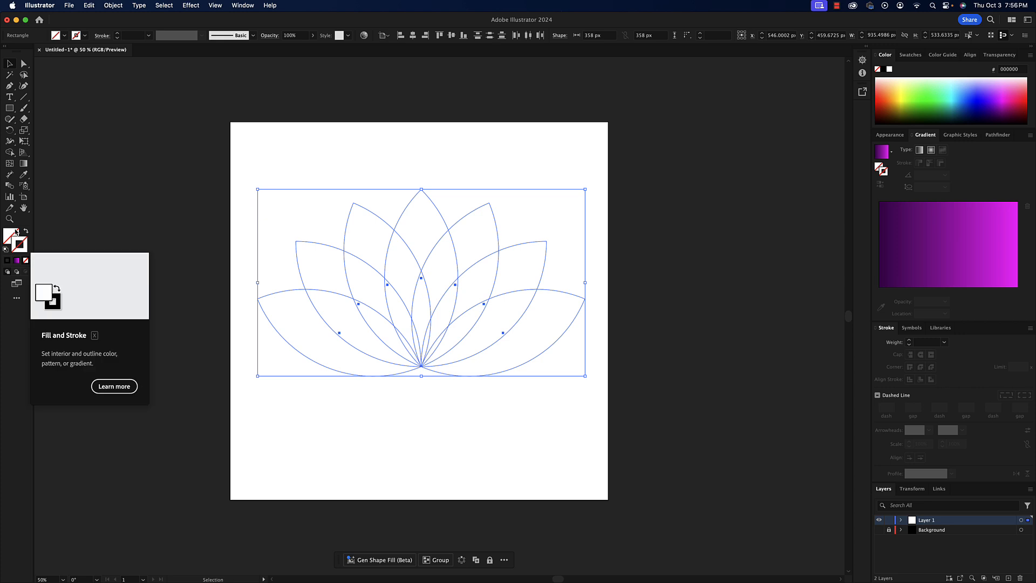
{"action": "left_click", "coordinate": [15, 233]}
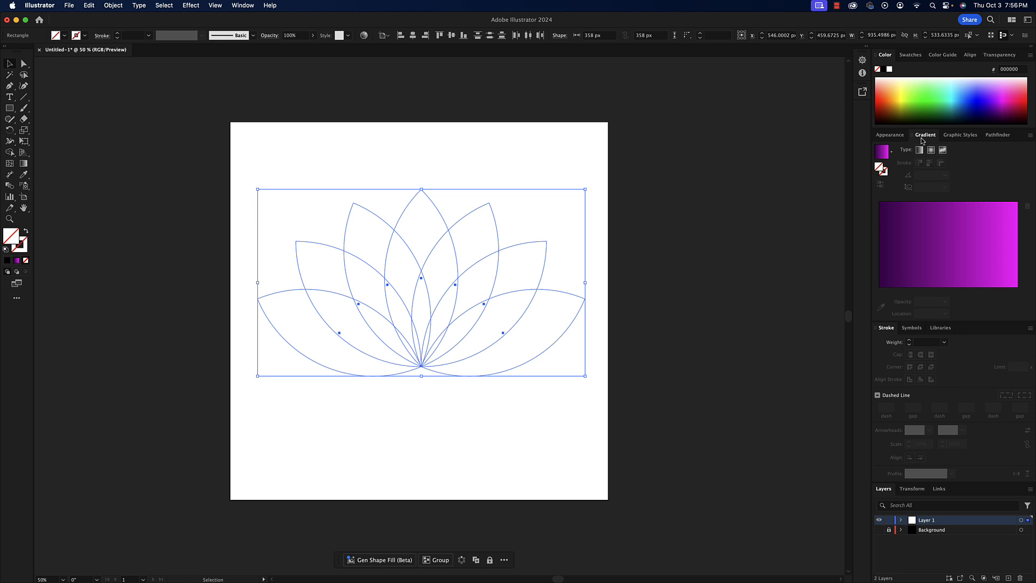
{"action": "left_click", "coordinate": [242, 5]}
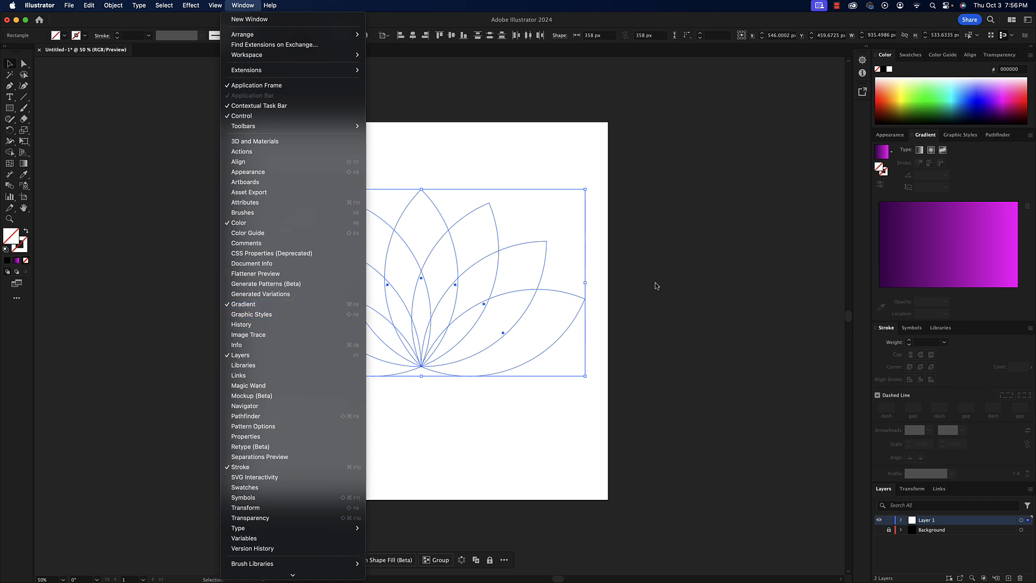
{"action": "left_click", "coordinate": [685, 282]}
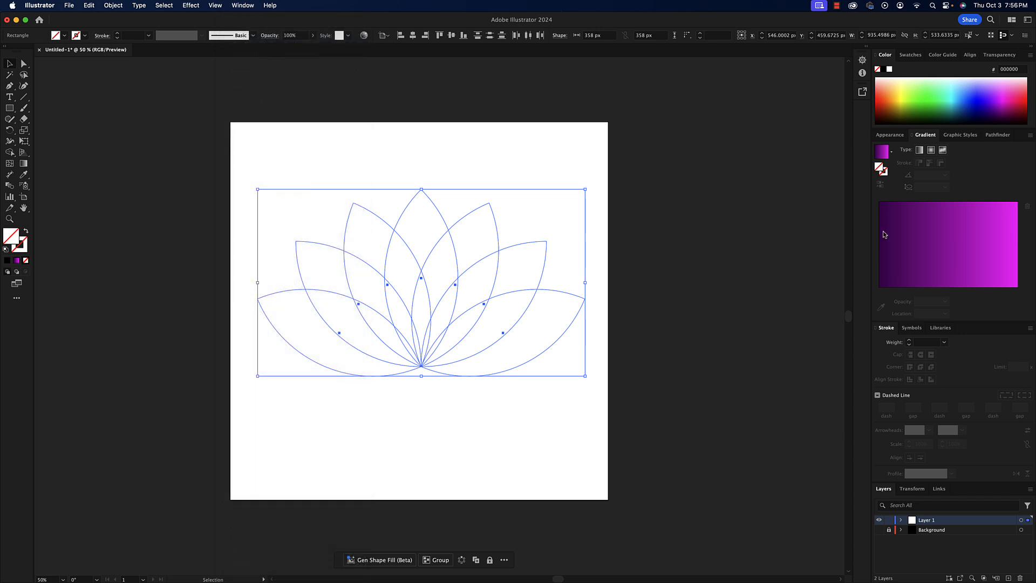
{"action": "left_click", "coordinate": [920, 151]}
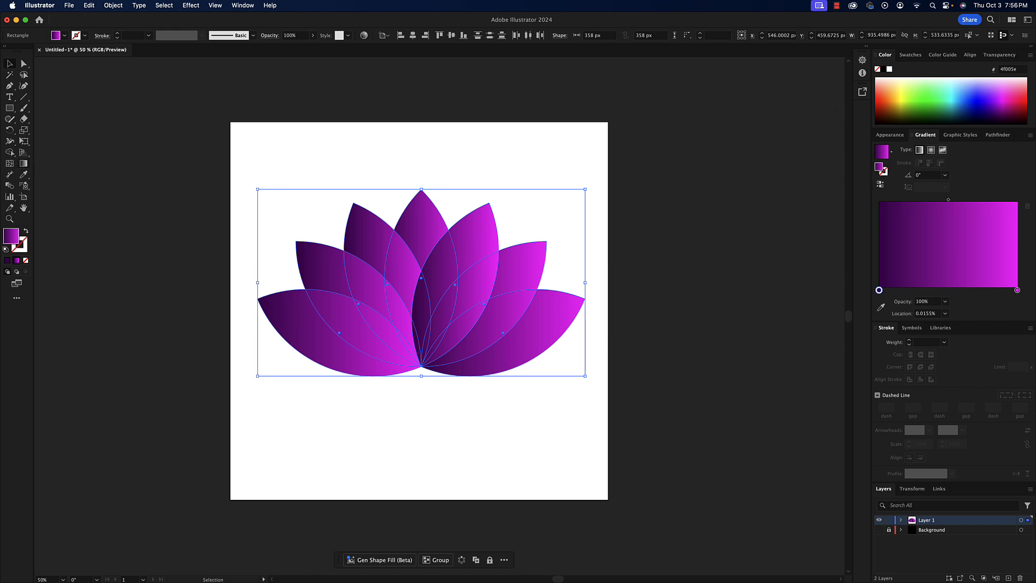
- Redirect the gradient vertically across all petals with the Gradient tool, starting dark just below the flower's base and ending magenta in the upper petals
{"action": "left_click", "coordinate": [25, 164]}
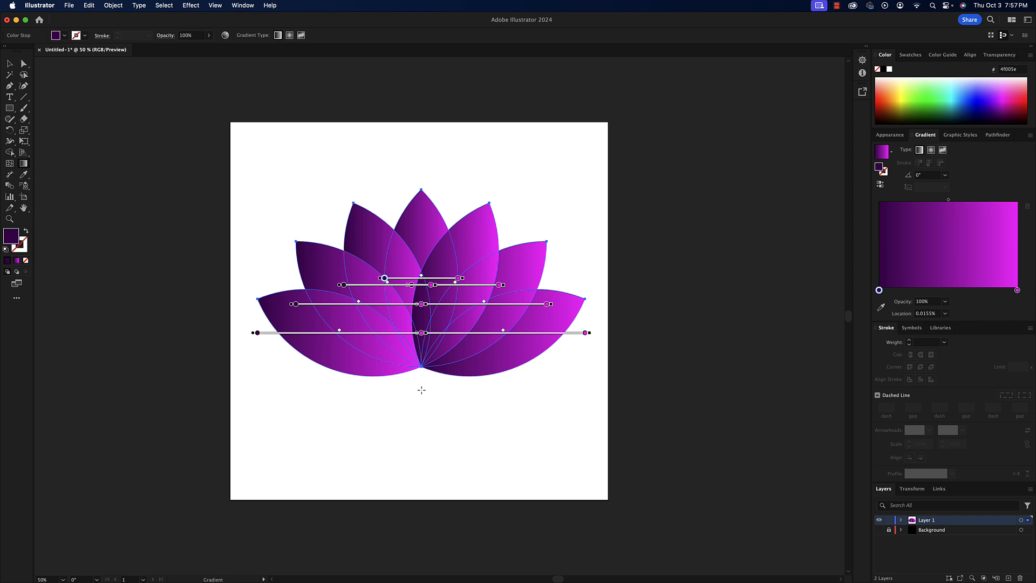
{"action": "mouse_move", "coordinate": [421, 393]}
{"action": "left_mouse_down"}
{"action": "mouse_move", "coordinate": [420, 228]}
{"action": "mouse_move", "coordinate": [421, 244]}
{"action": "left_mouse_up"}
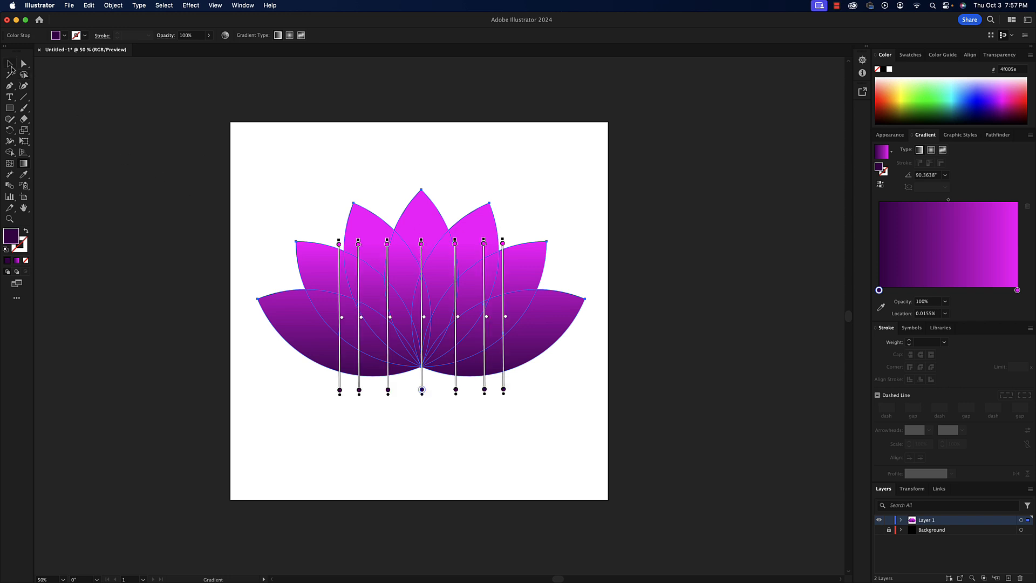
- Try redrawing the petals' vertical gradient from further below the flower's base up to the upper petals, and undo it
{"action": "left_click", "coordinate": [10, 66]}
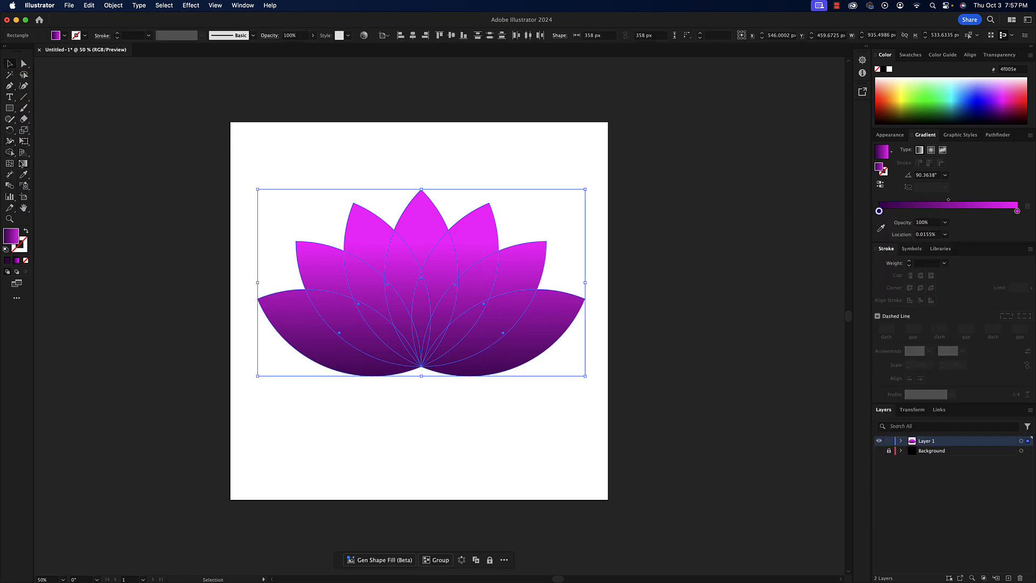
{"action": "left_click", "coordinate": [23, 163]}
{"action": "left_click_drag", "start_coordinate": [425, 419], "coordinate": [422, 241]}
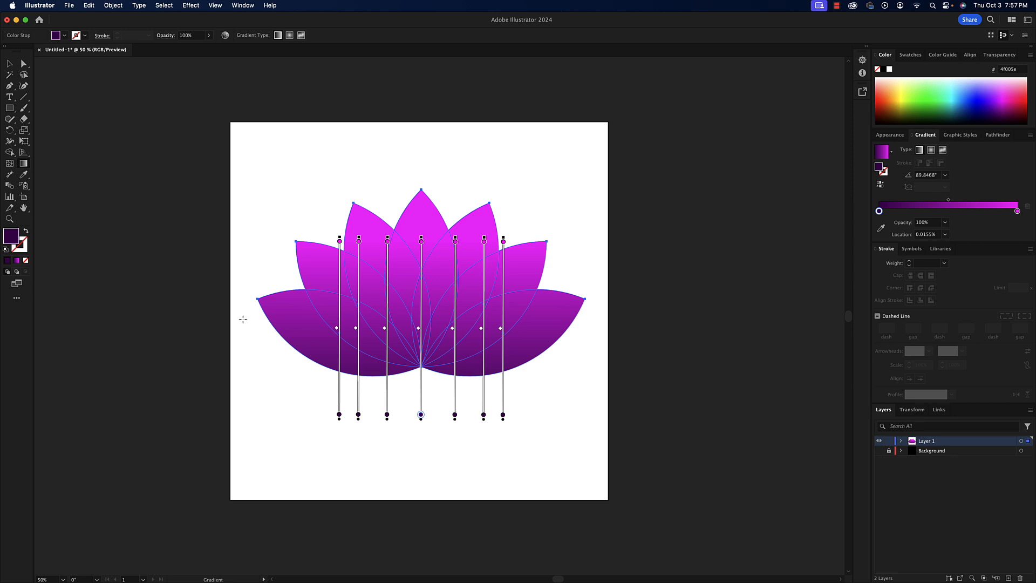
{"action": "left_click", "coordinate": [10, 64]}
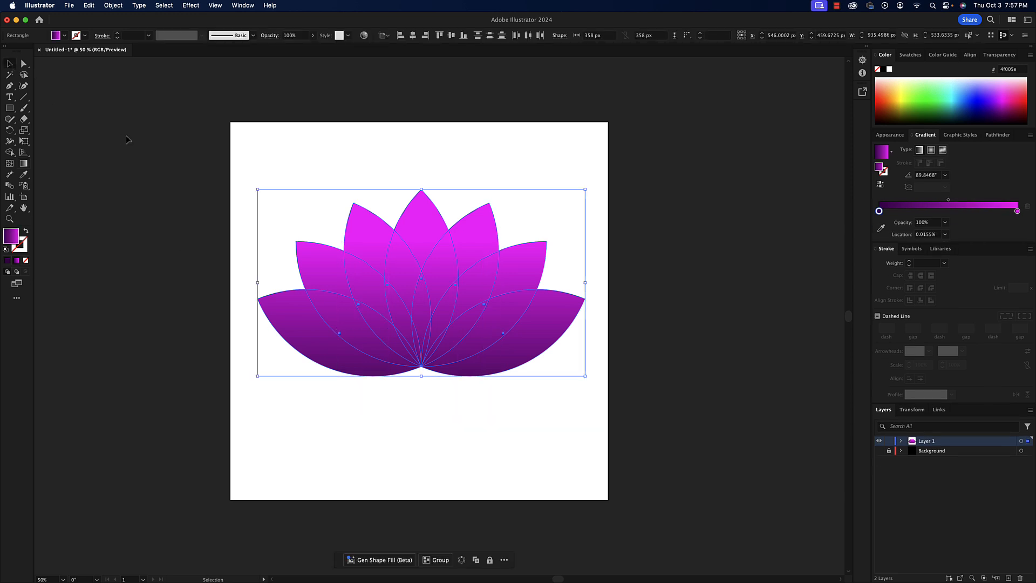
{"action": "key", "text": "super+z"}
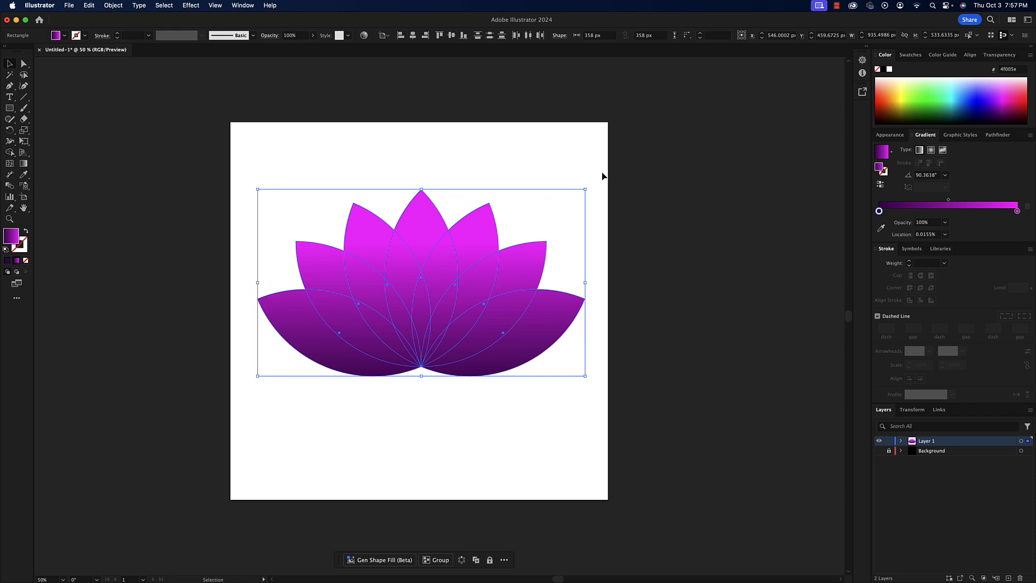
- Deselect the petals and make the black Background layer visible behind the flower
{"action": "left_click", "coordinate": [623, 160]}
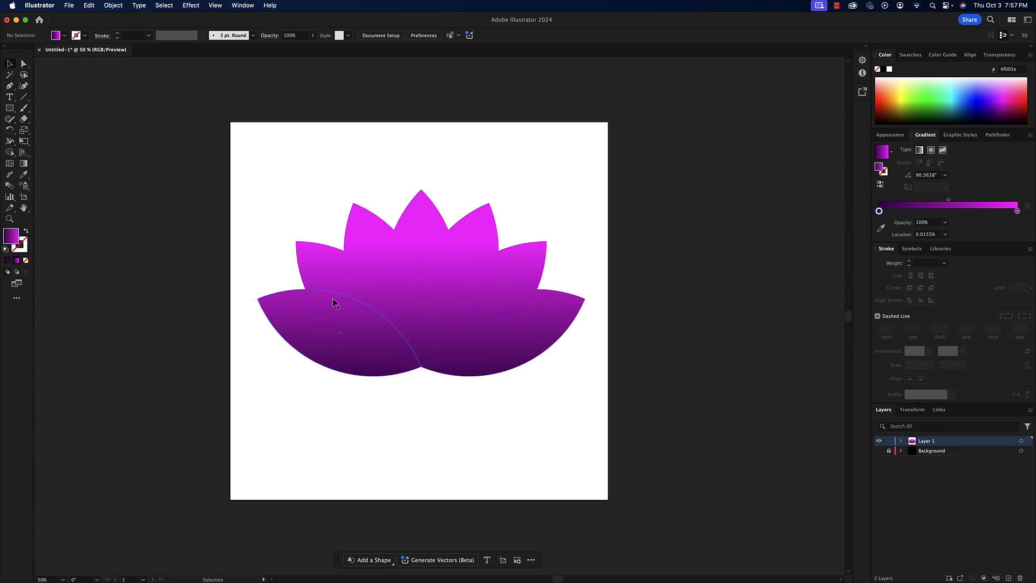
{"action": "left_click", "coordinate": [880, 451]}
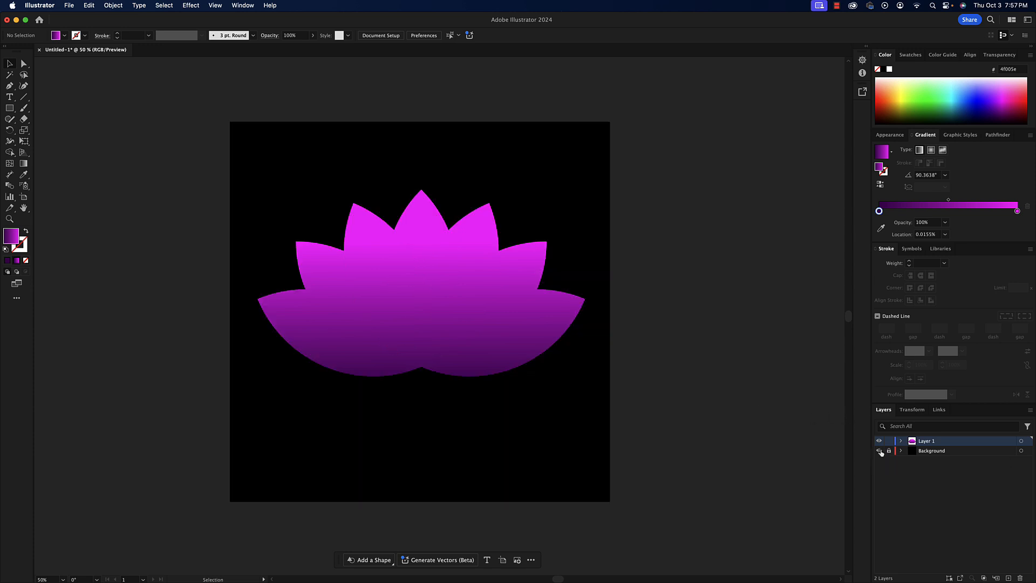
- Float the Transparency panel above the artboard and set the blending mode of all seven petals to Screen
{"action": "left_click_drag", "start_coordinate": [204, 163], "coordinate": [742, 450]}
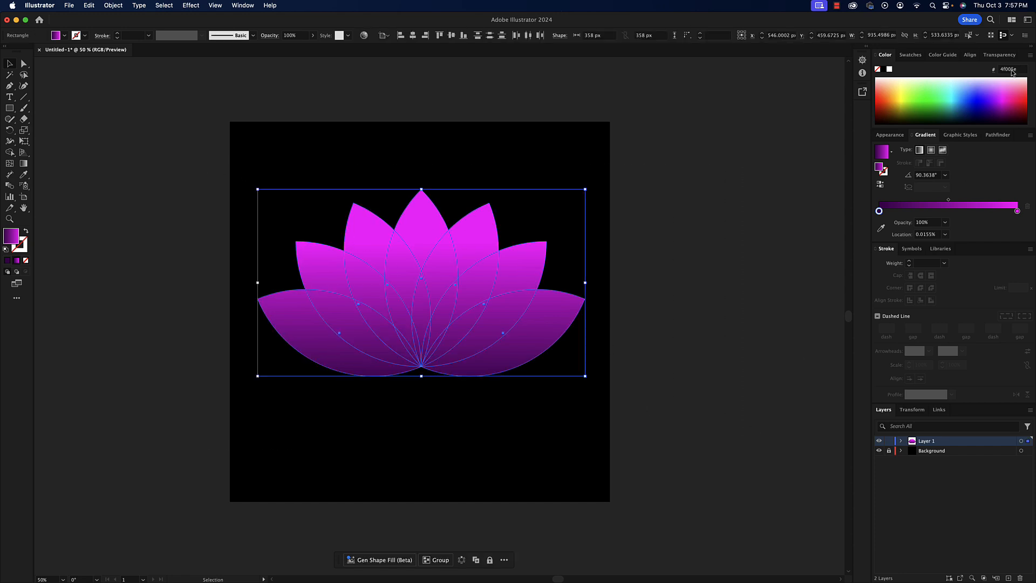
{"action": "left_click", "coordinate": [995, 55]}
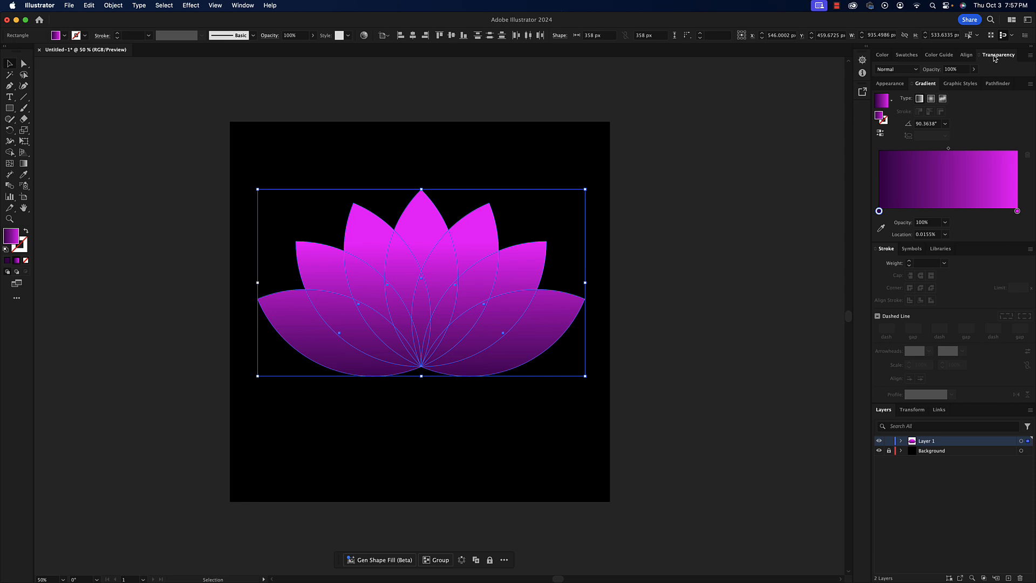
{"action": "left_click", "coordinate": [243, 6]}
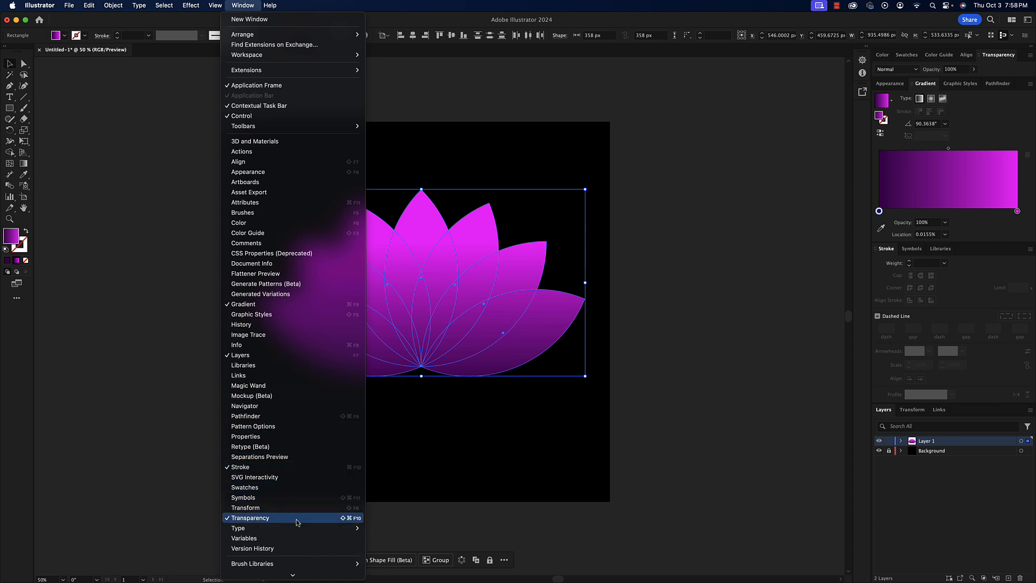
{"action": "left_click", "coordinate": [996, 59]}
{"action": "left_click_drag", "start_coordinate": [996, 58], "coordinate": [424, 83]}
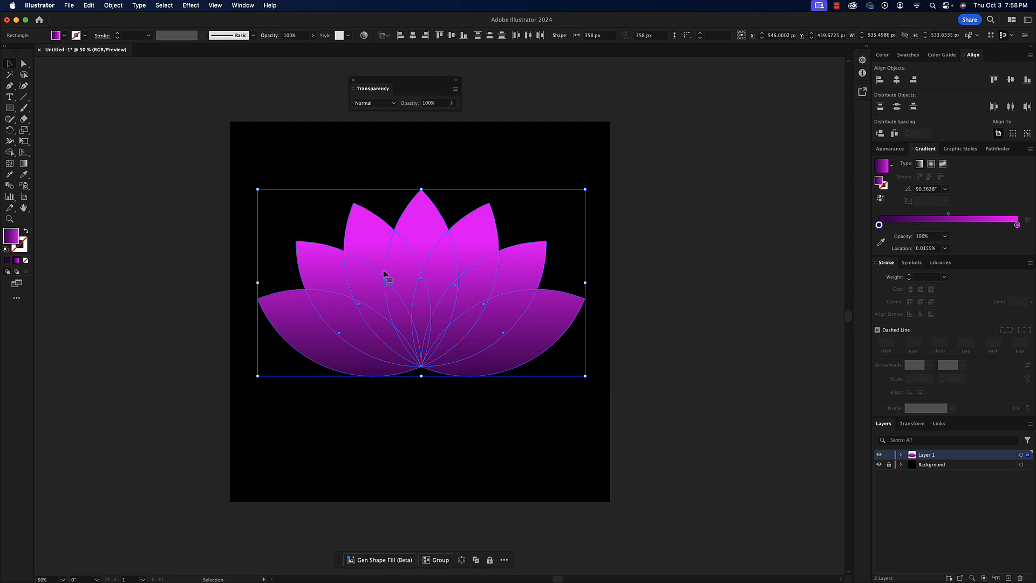
{"action": "left_click", "coordinate": [394, 103]}
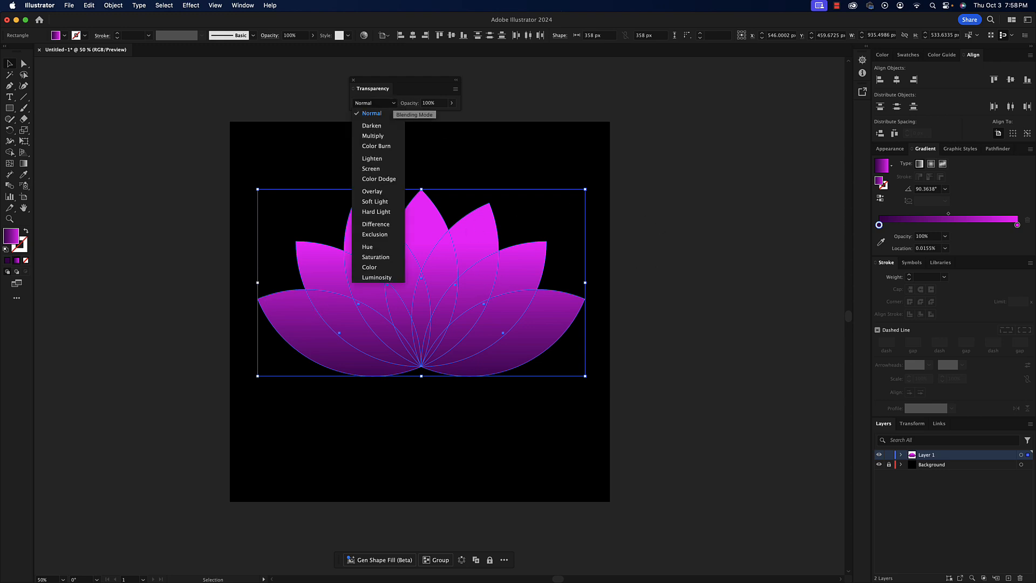
{"action": "left_click", "coordinate": [382, 169]}
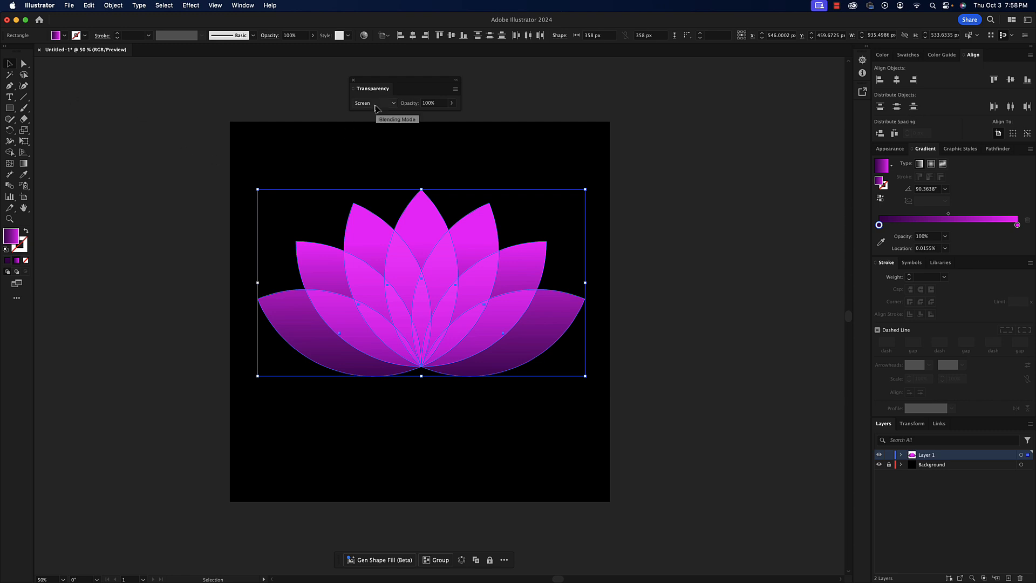
{"action": "left_click", "coordinate": [138, 126]}
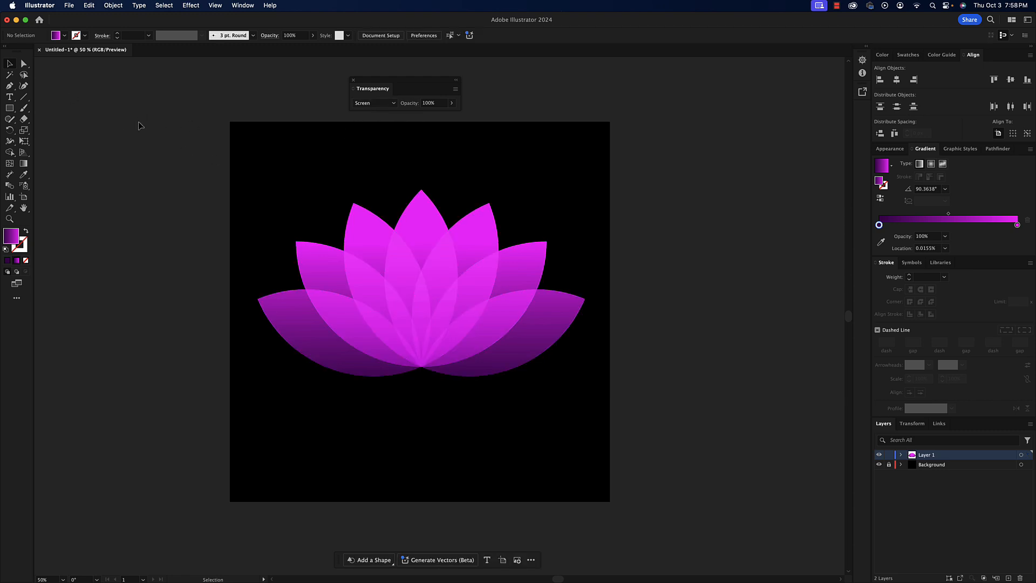